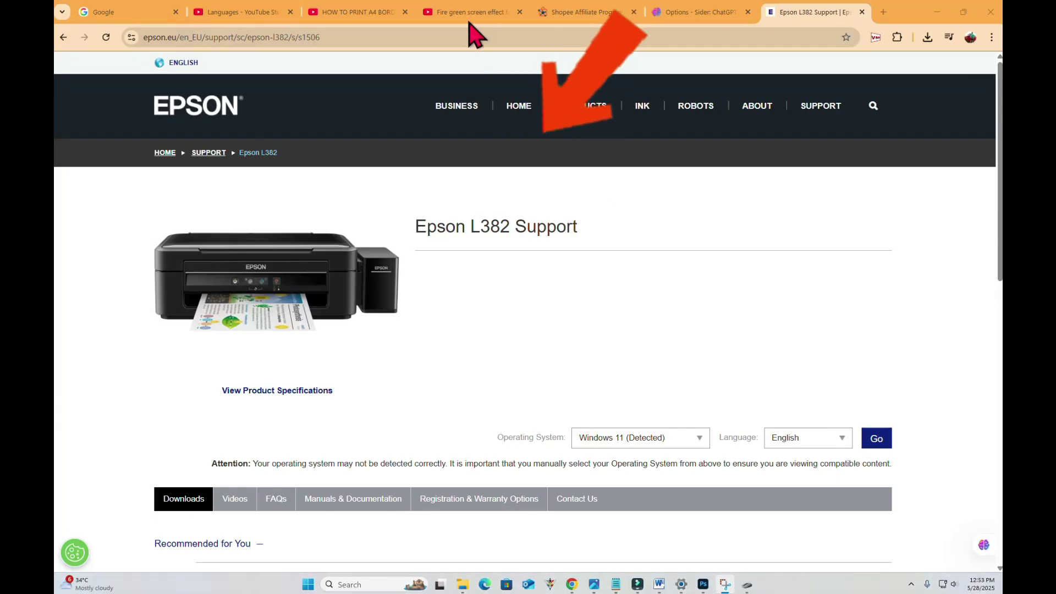
# - Download the L382 Driver (v2.50) installer from the Drivers section of the Epson support page
pyautogui.scroll(-1, 450, 181)
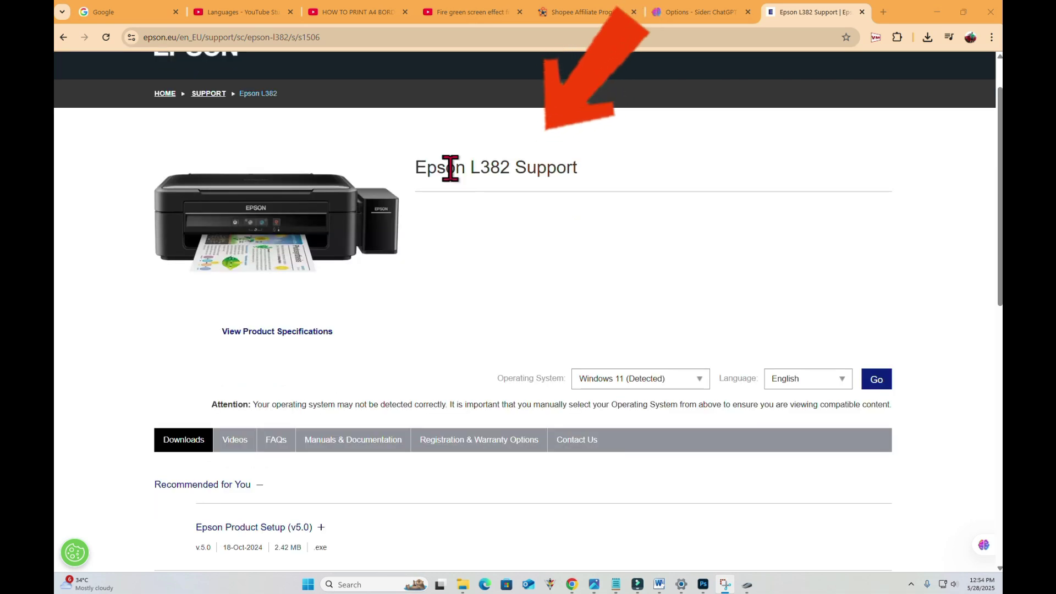
pyautogui.scroll(-6, 449, 168)
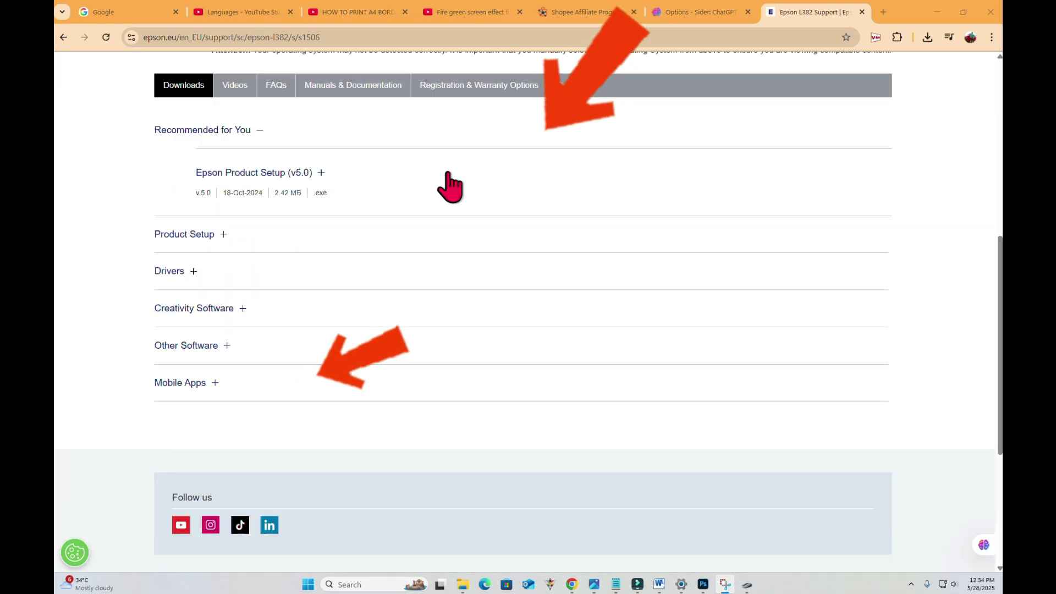
pyautogui.click(194, 271)
pyautogui.scroll(-1, 242, 289)
pyautogui.scroll(-1, 246, 298)
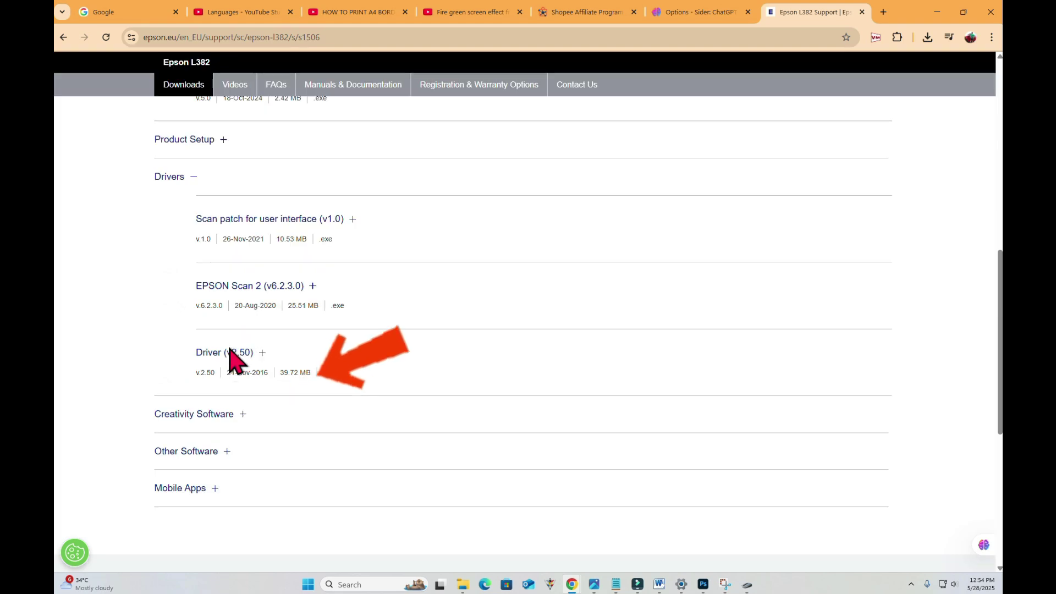
pyautogui.click(226, 355)
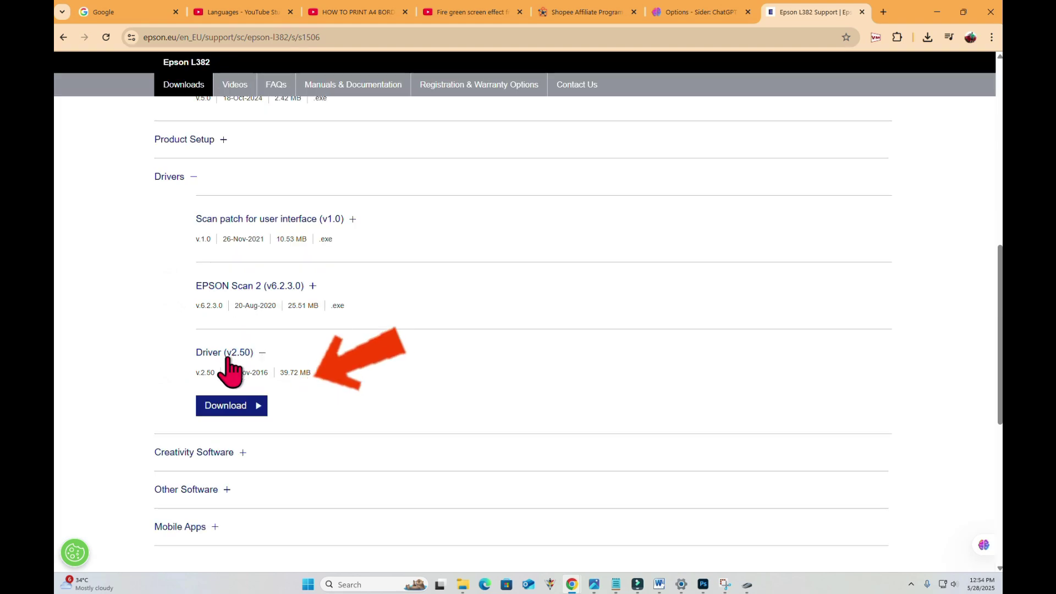
pyautogui.click(223, 405)
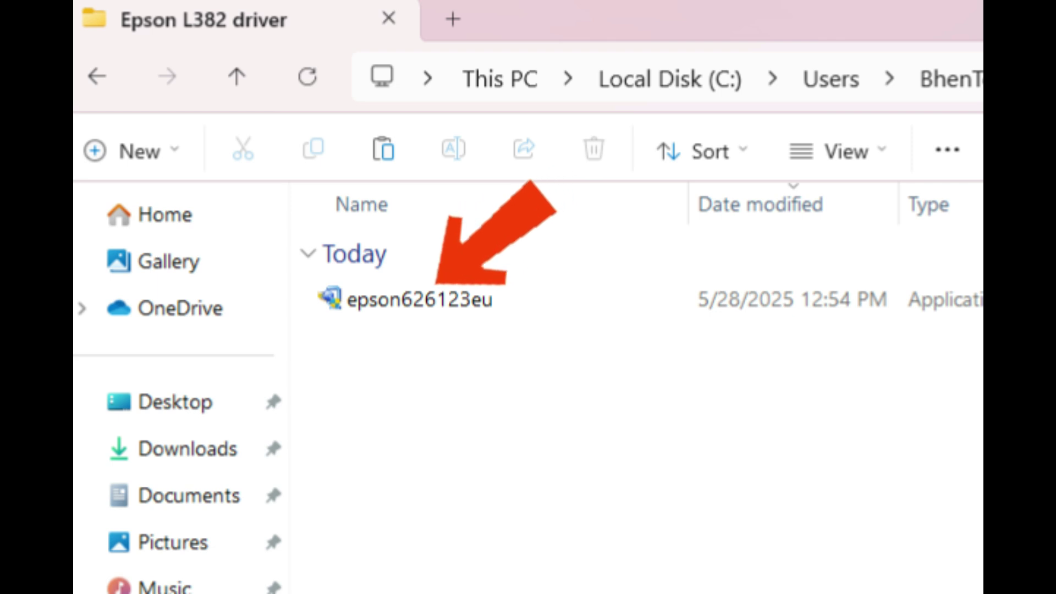
# - Run the epson626123eu installer for the EPSON L382 Series model in English
pyautogui.click(564, 307)
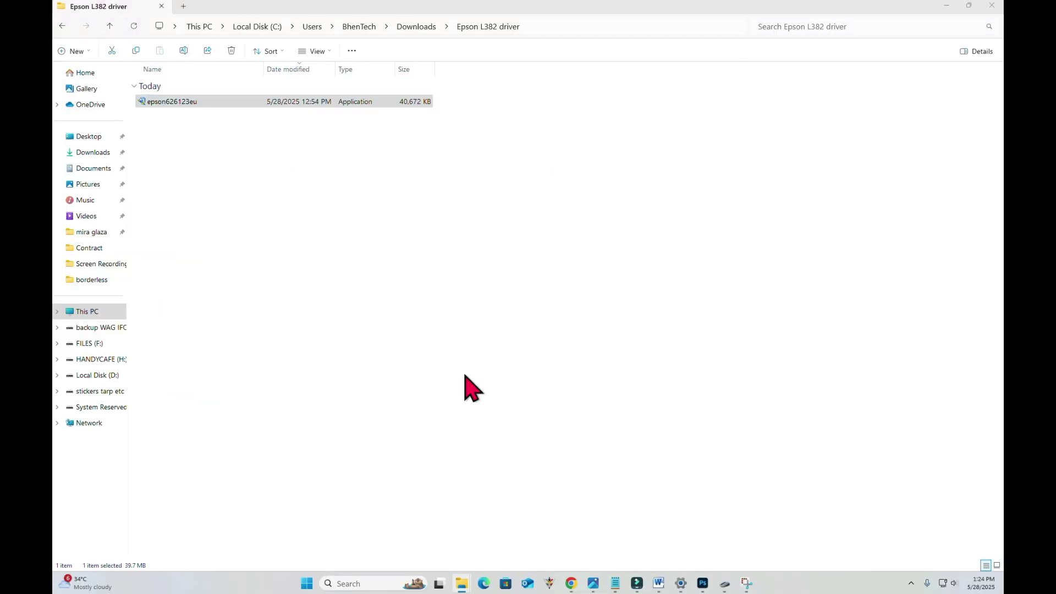
pyautogui.click(602, 285)
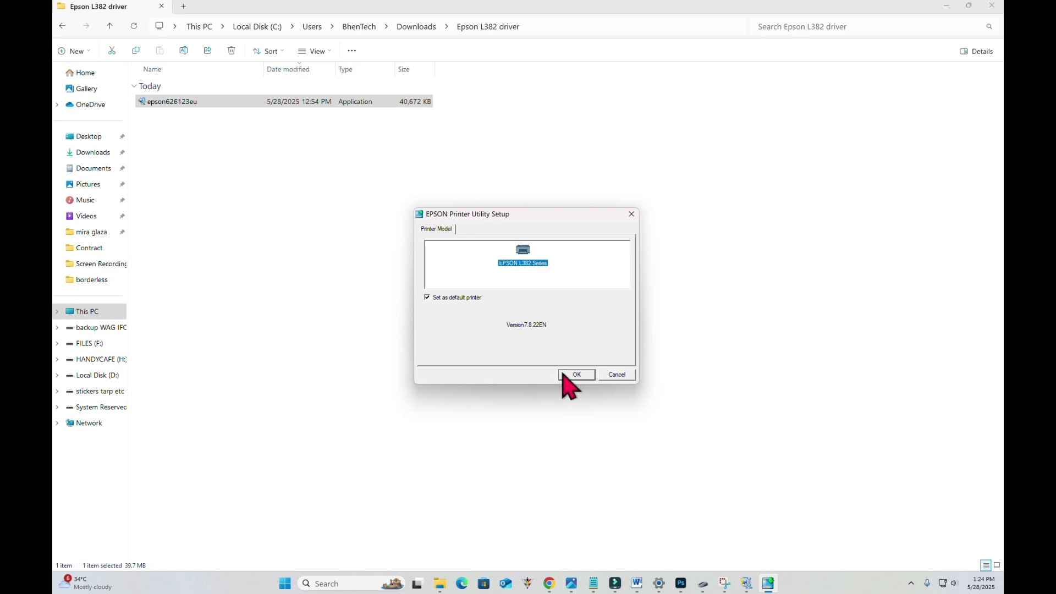
pyautogui.click(574, 375)
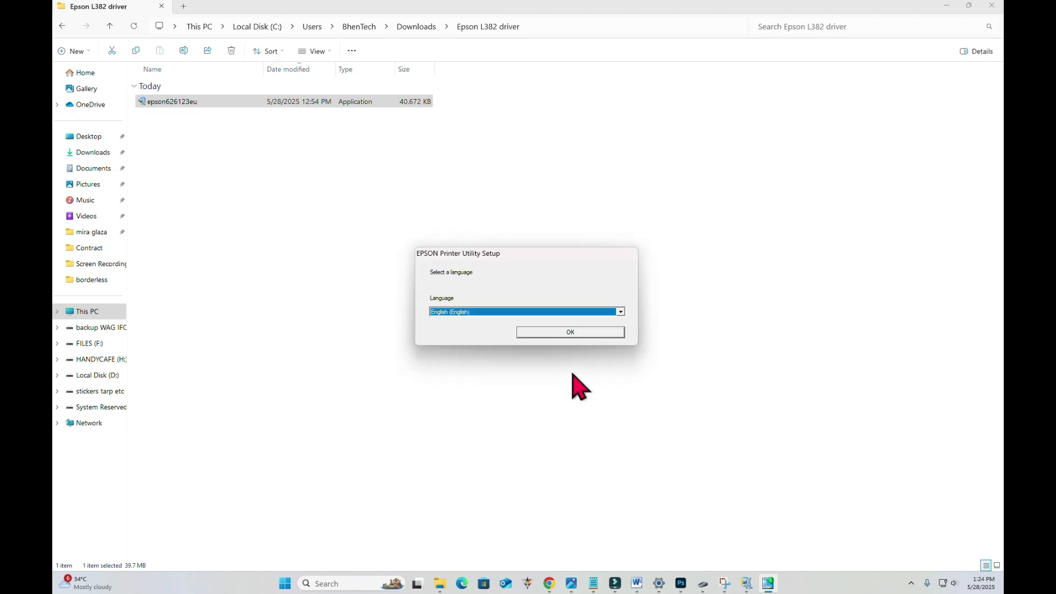
pyautogui.click(543, 332)
# - Accept the software license agreement so setup begins, and centre the setup window
pyautogui.click(400, 347)
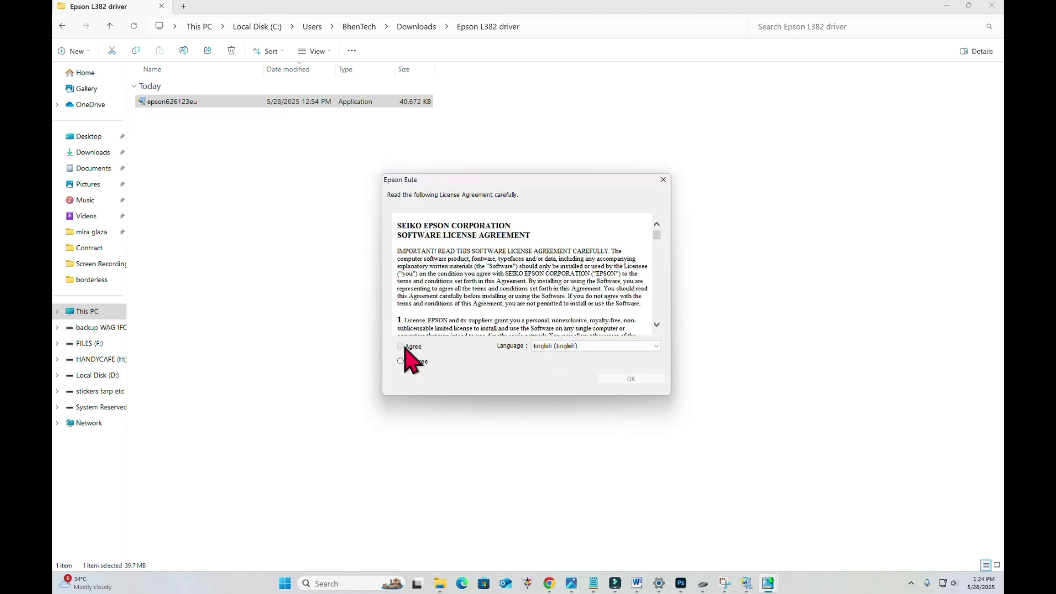
pyautogui.click(630, 380)
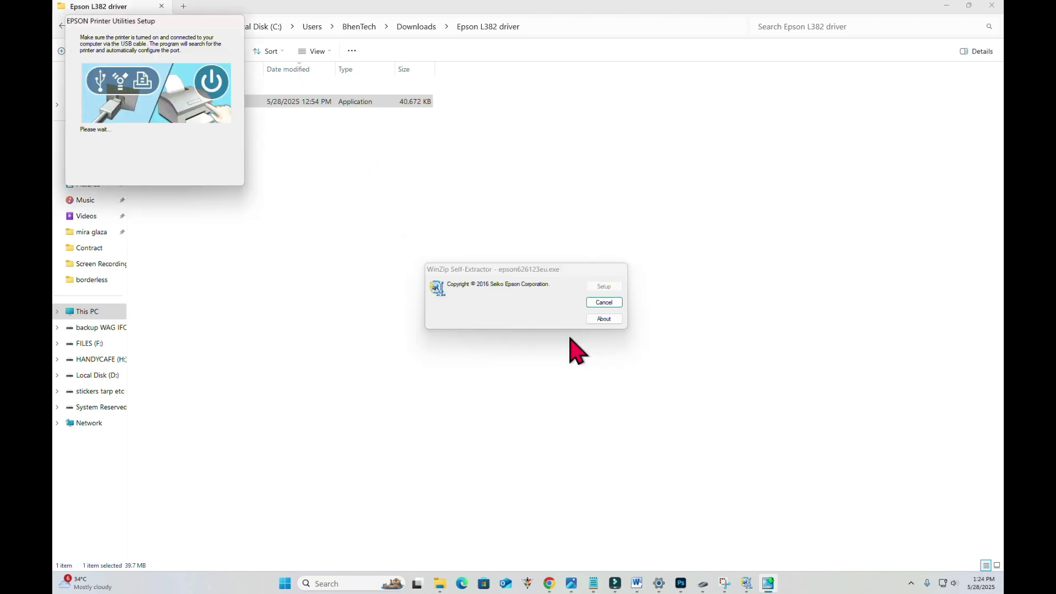
pyautogui.moveTo(170, 28); pyautogui.dragTo(523, 99)
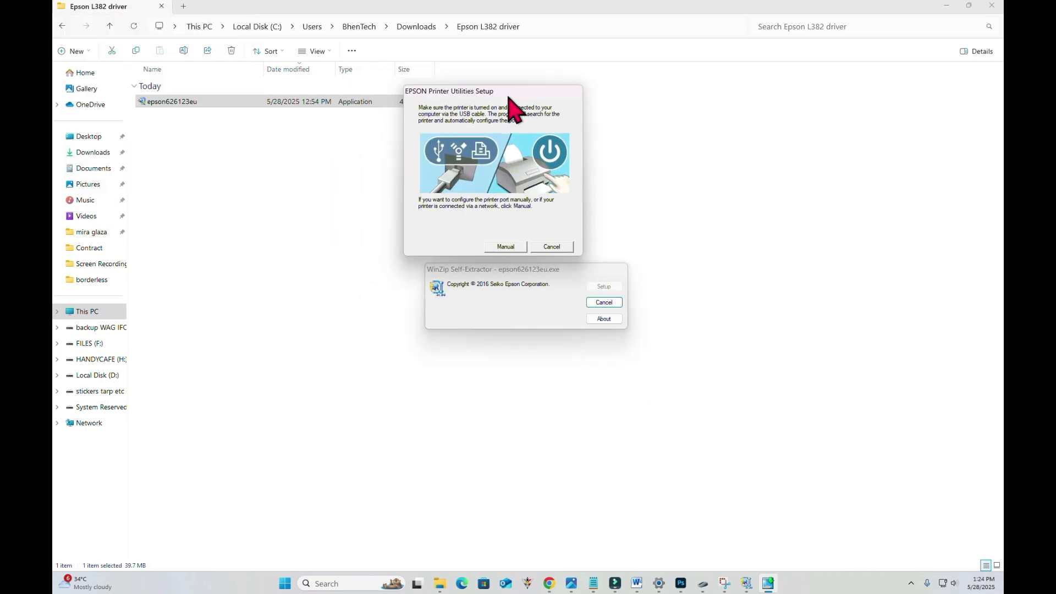
# - Manually assign the USB003 port (EPSONL3210 Series) to the driver and complete the installation
pyautogui.click(520, 248)
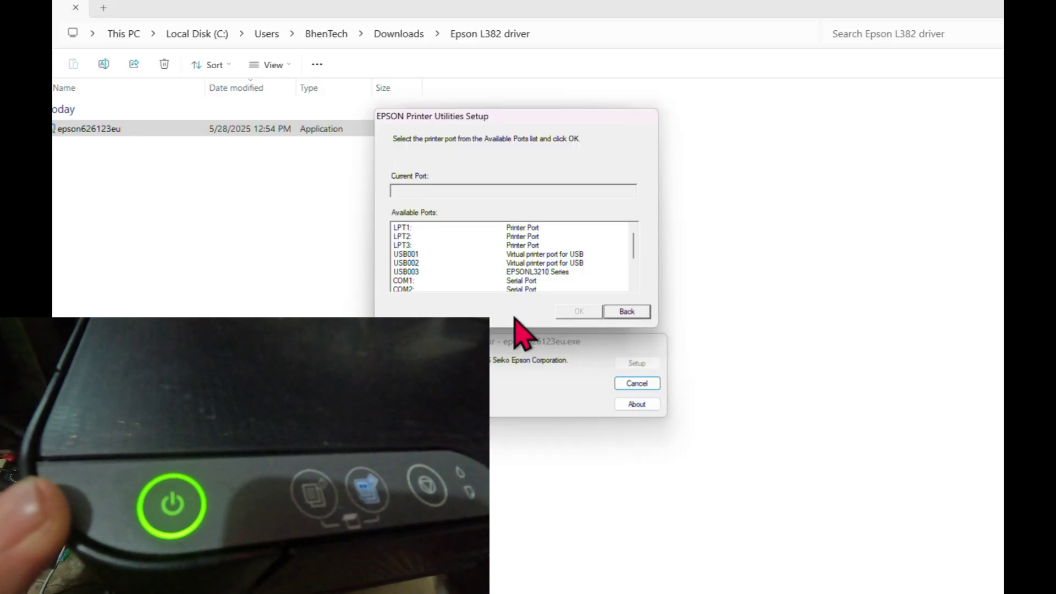
pyautogui.click(521, 264)
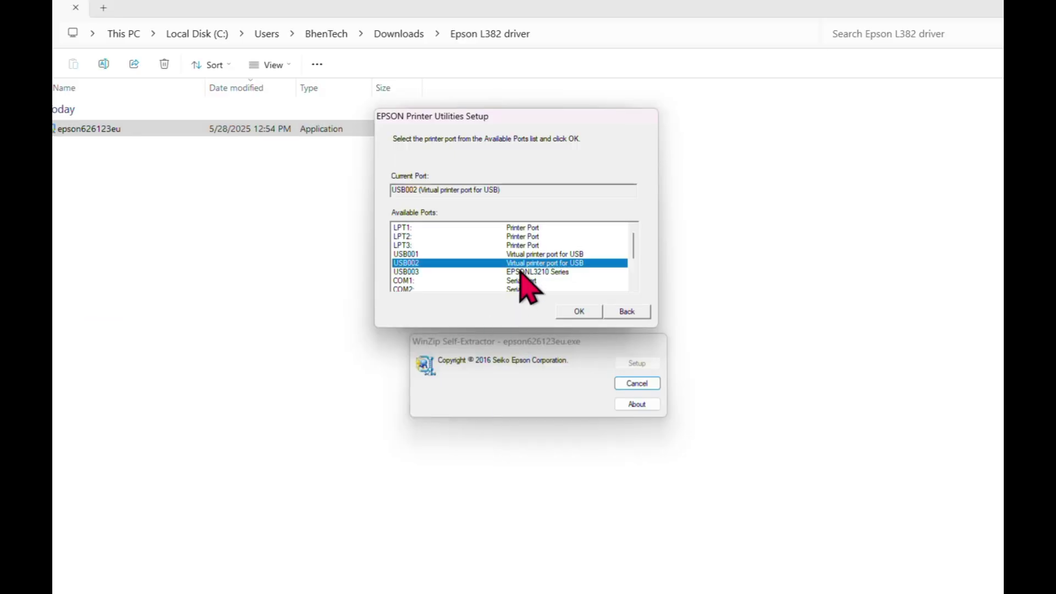
pyautogui.click(520, 272)
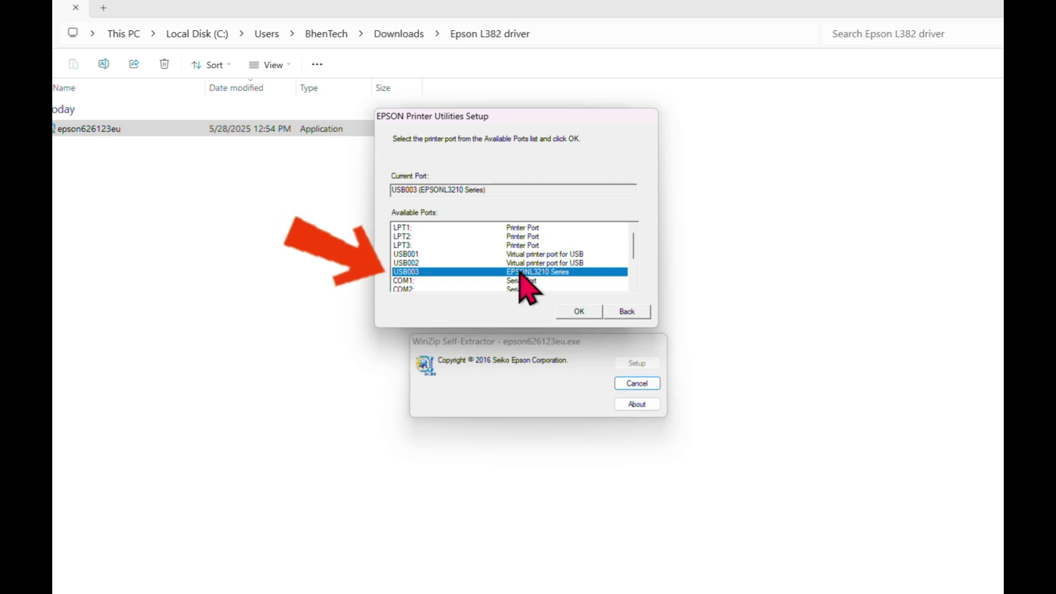
pyautogui.click(579, 311)
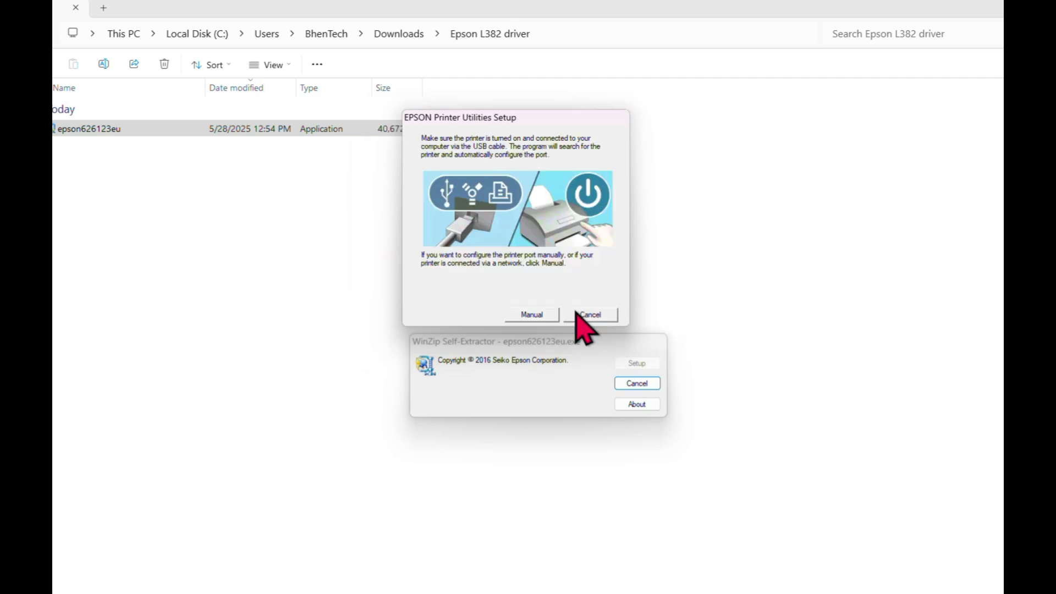
pyautogui.click(576, 313)
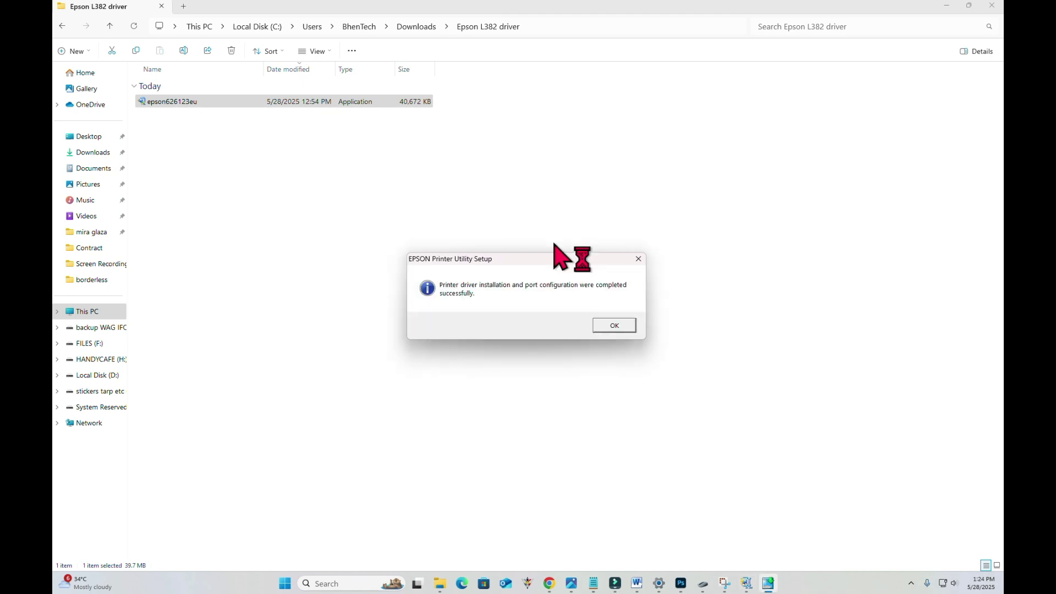
pyautogui.click(633, 325)
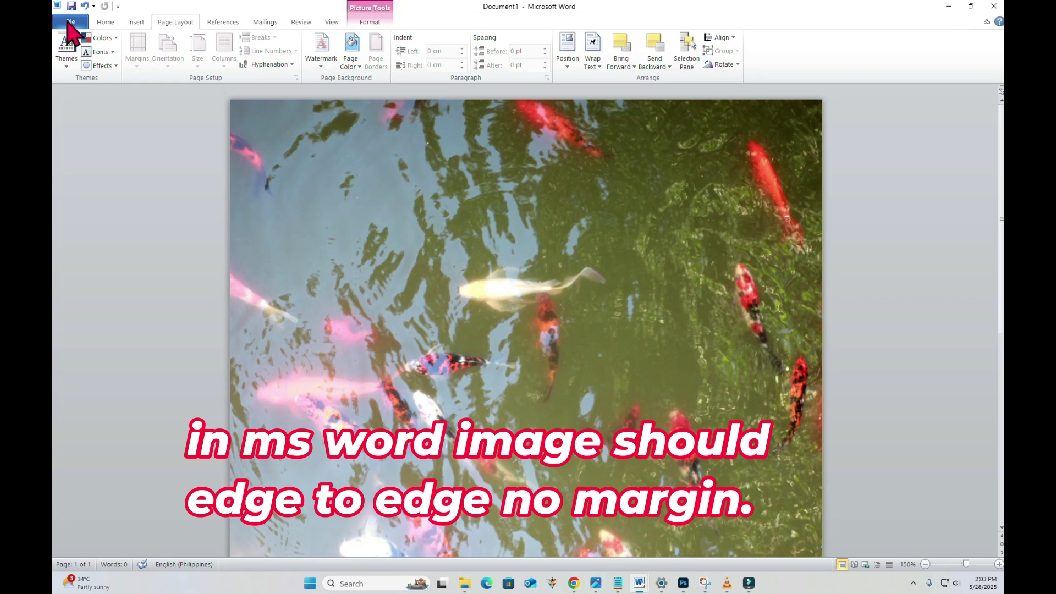
# - From Word's print screen, enable Borderless in the EPSON L382 printer properties and accept the quality warning
pyautogui.click(68, 24)
pyautogui.click(70, 182)
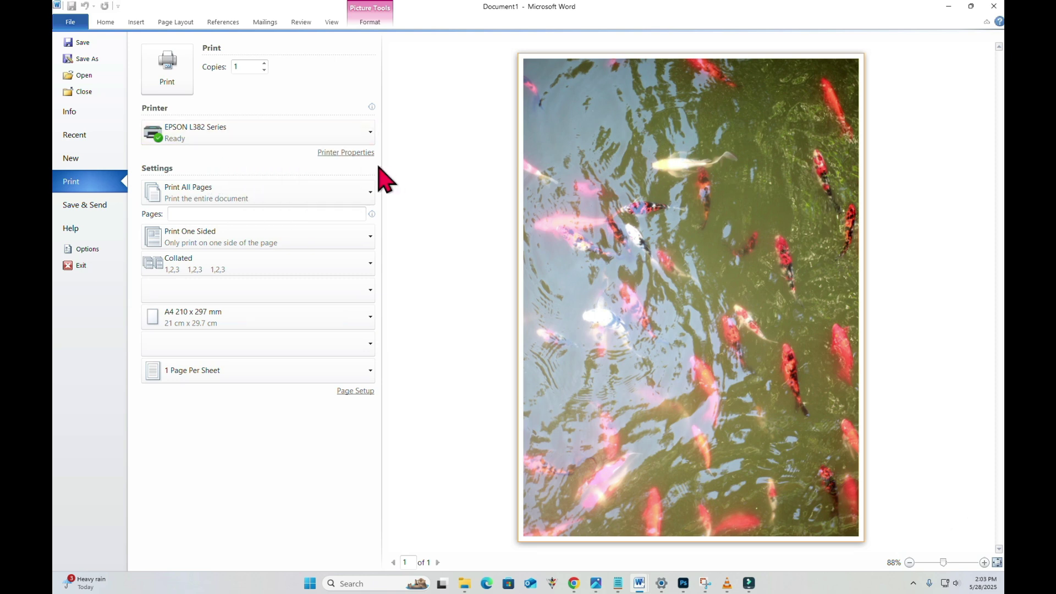
pyautogui.click(336, 155)
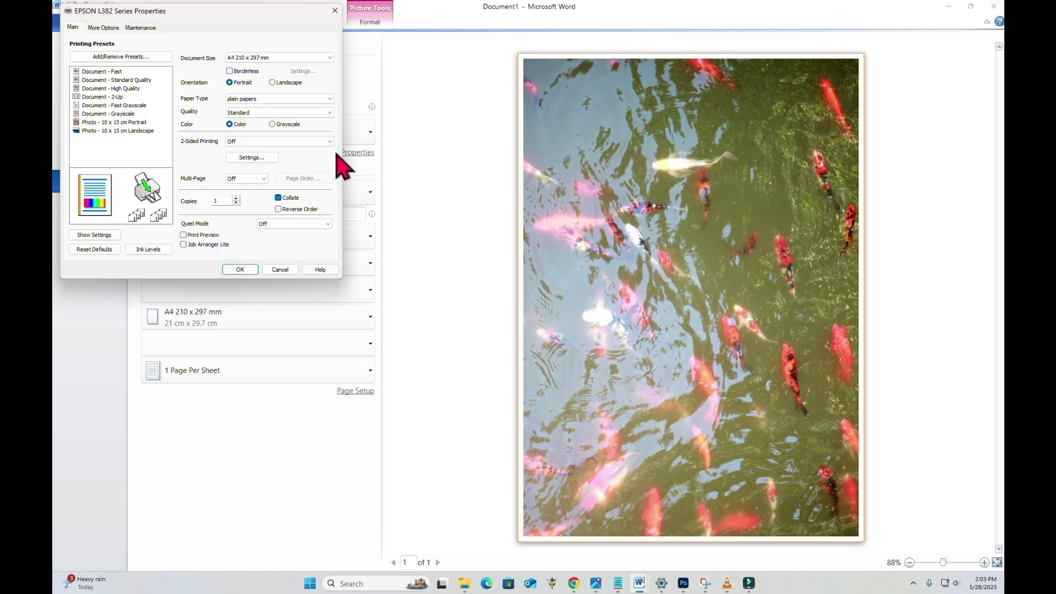
pyautogui.moveTo(241, 17); pyautogui.dragTo(396, 112)
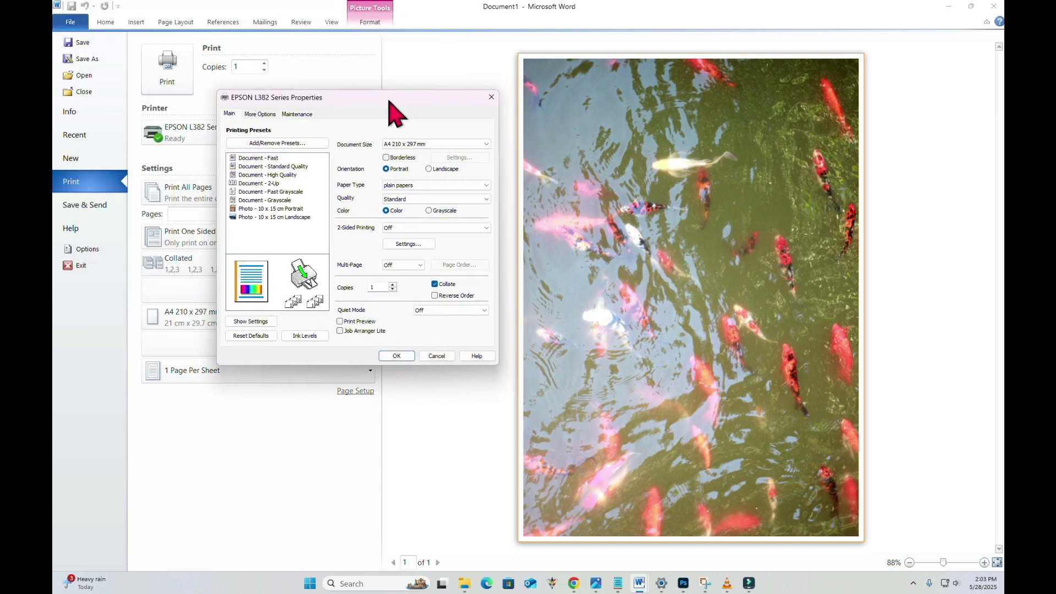
pyautogui.click(247, 114)
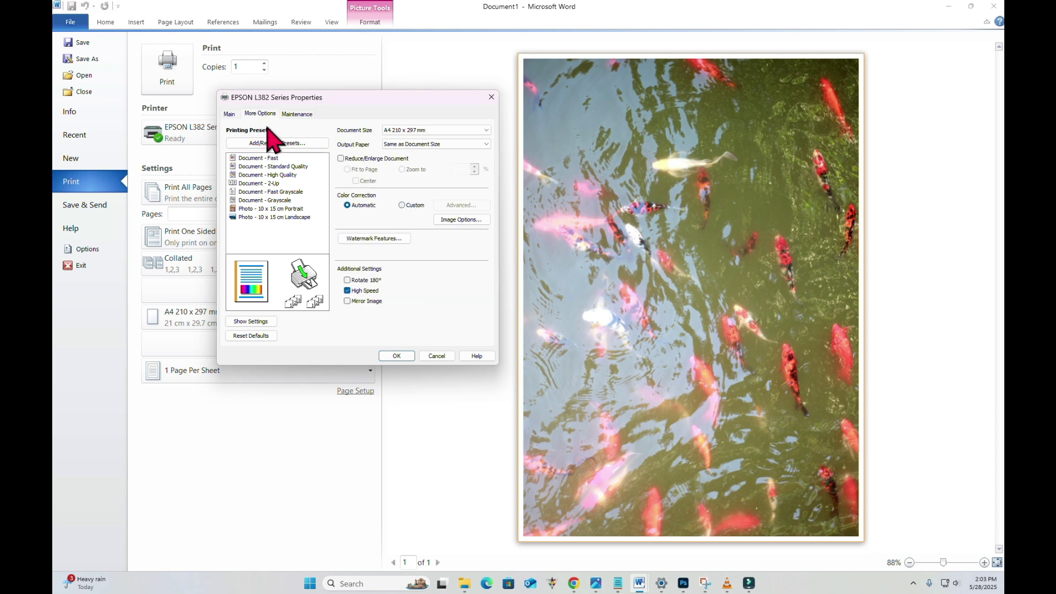
pyautogui.click(231, 114)
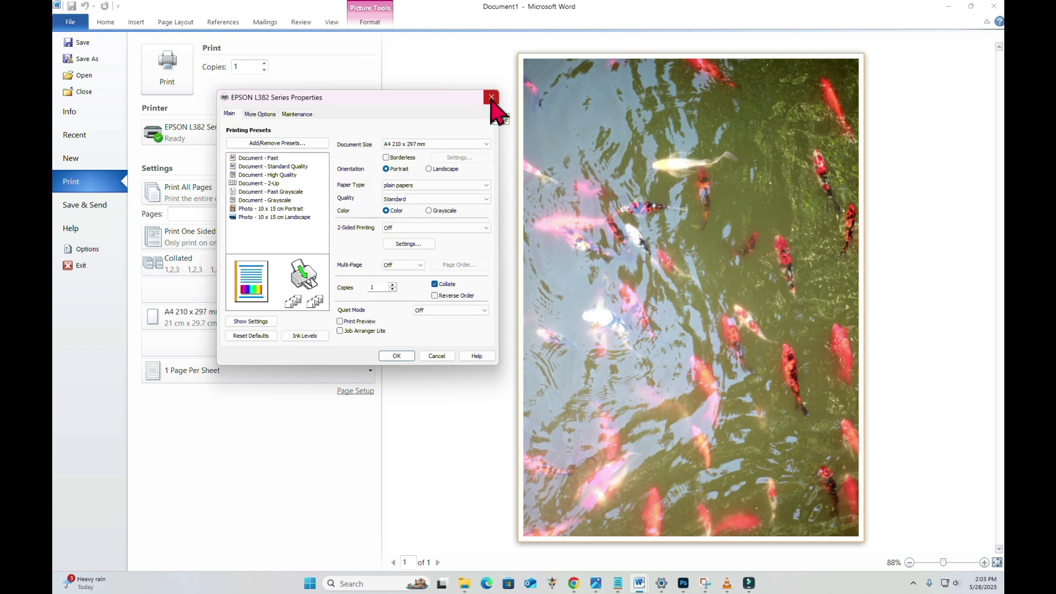
pyautogui.click(386, 158)
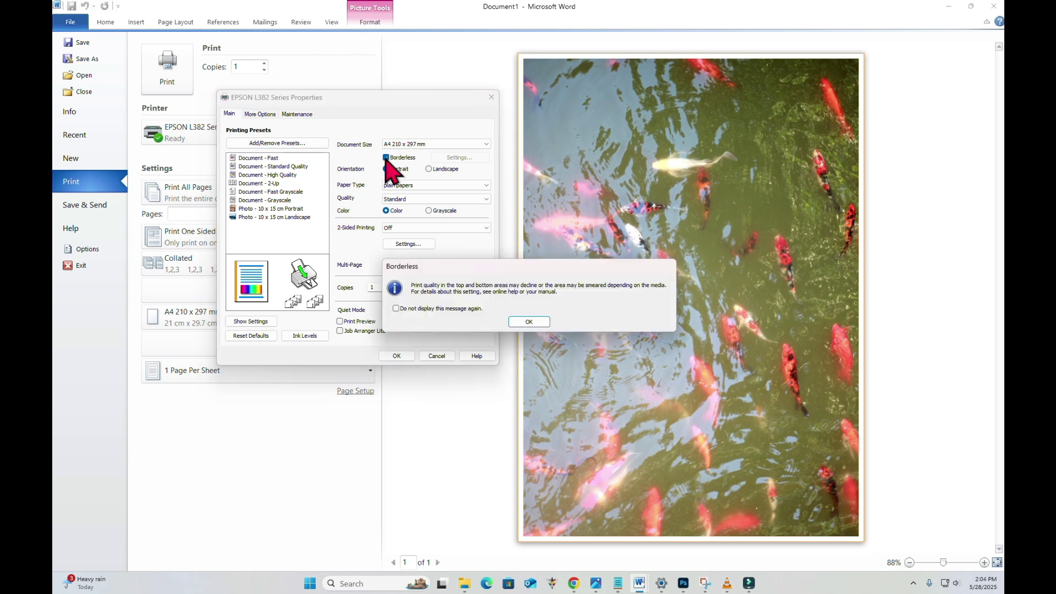
pyautogui.click(530, 322)
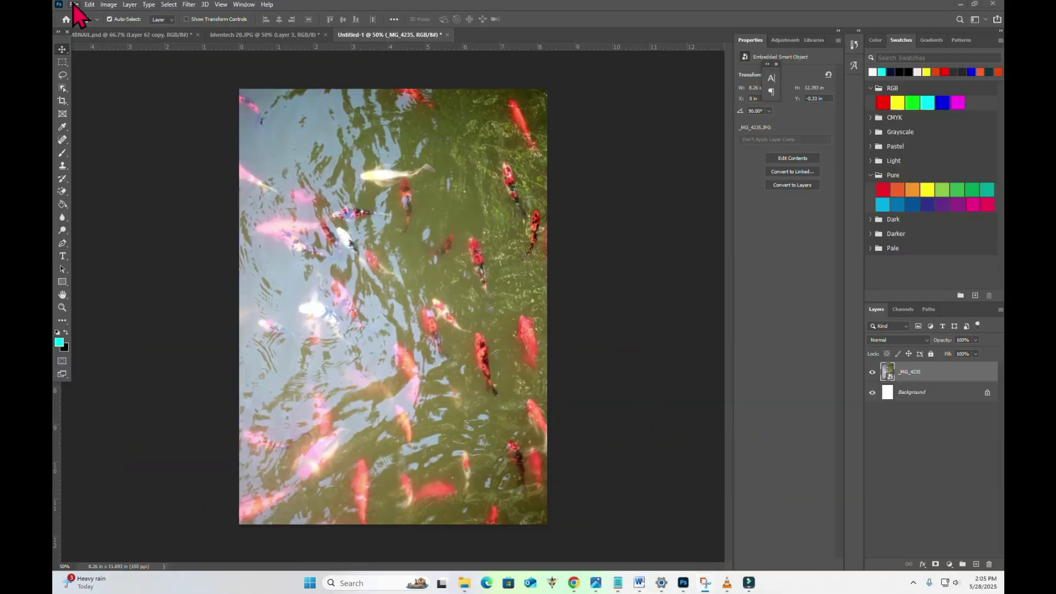
# - Choose EPSON L382 Series as Photoshop's printer for the koi photo and open its print settings
pyautogui.click(73, 5)
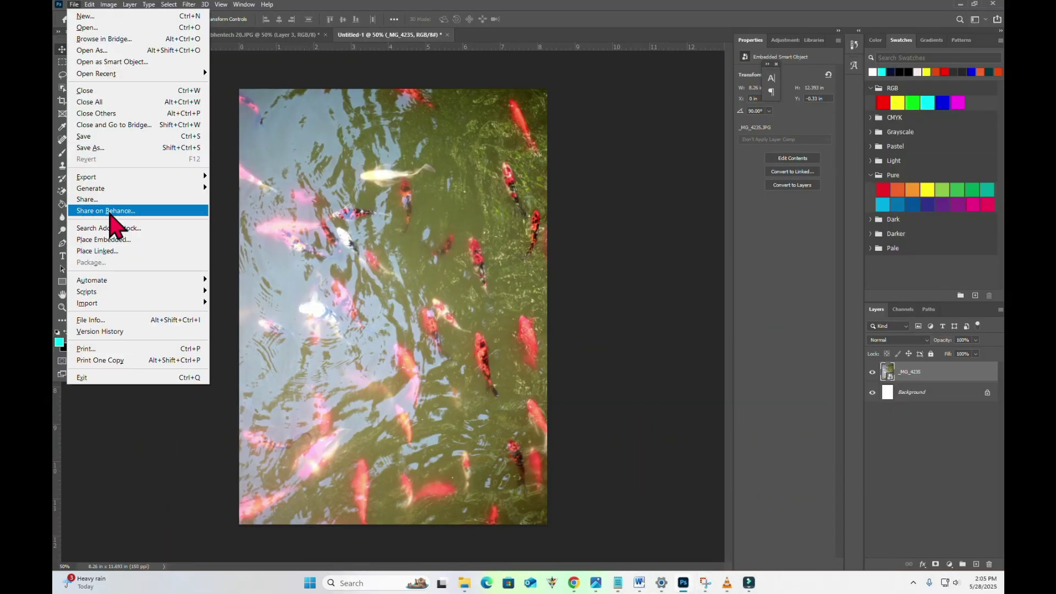
pyautogui.click(110, 348)
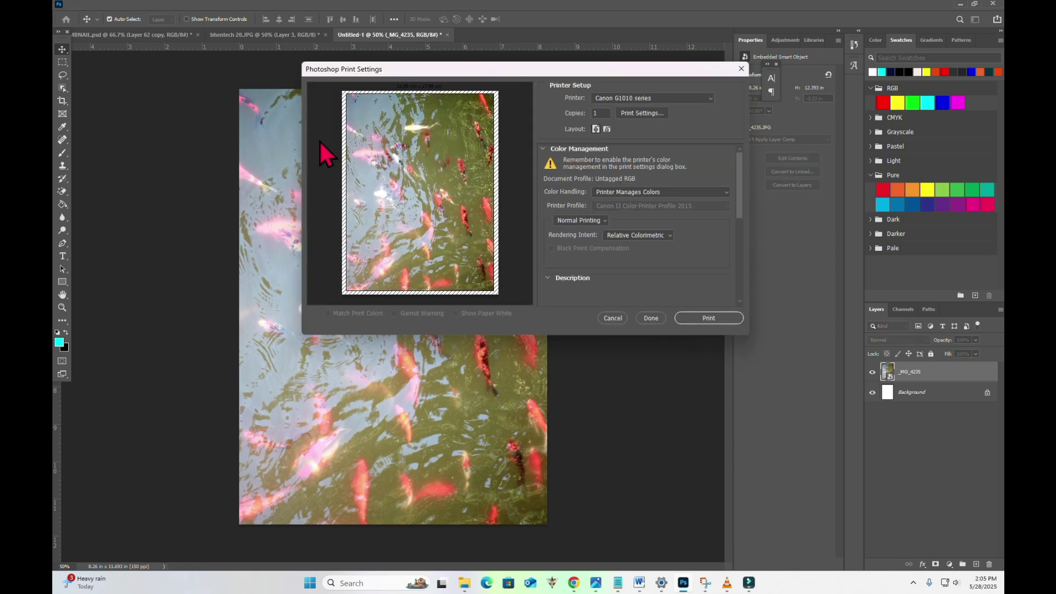
pyautogui.click(650, 99)
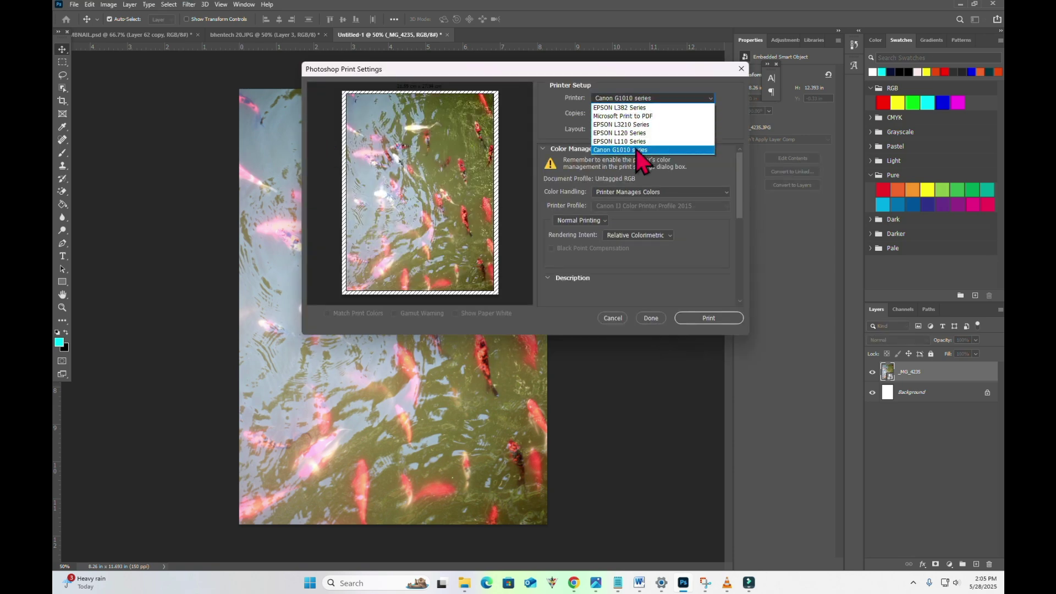
pyautogui.click(640, 108)
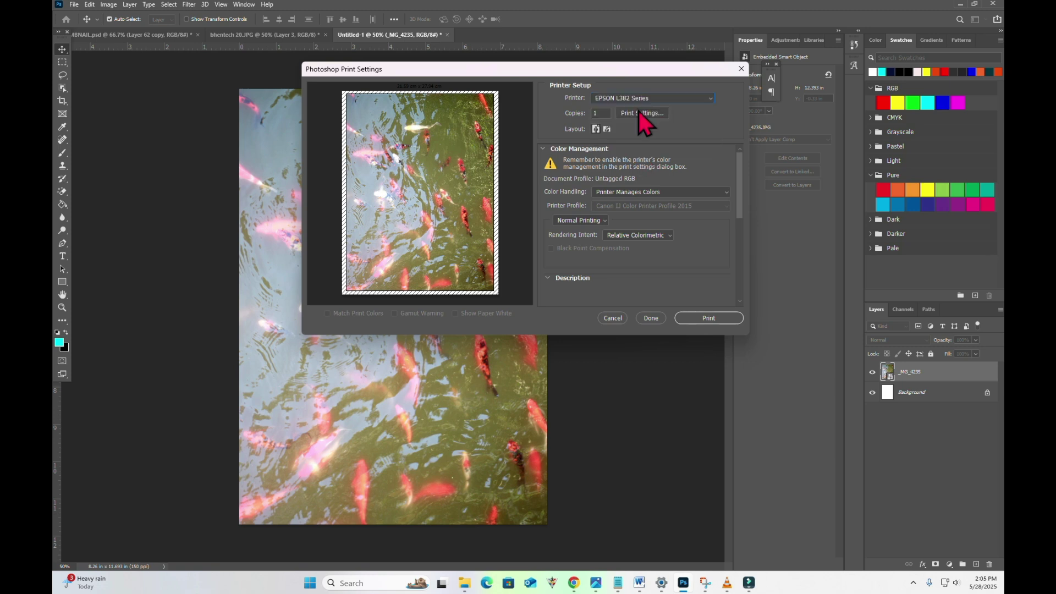
pyautogui.click(639, 114)
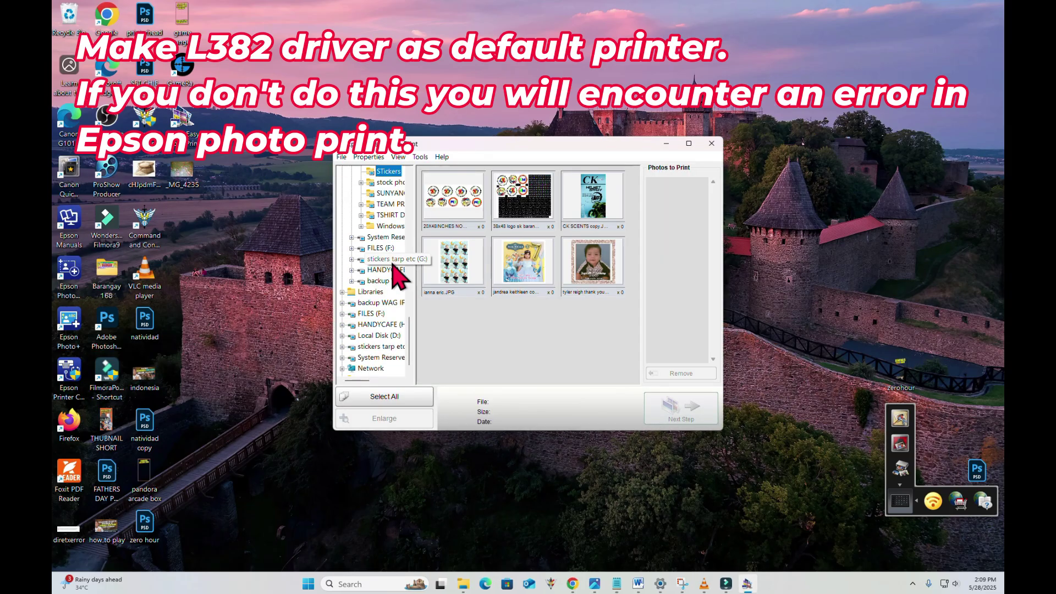
# - Pick the _MG_4235 photo from the Desktop and continue to the layout step
pyautogui.scroll(10, 385, 280)
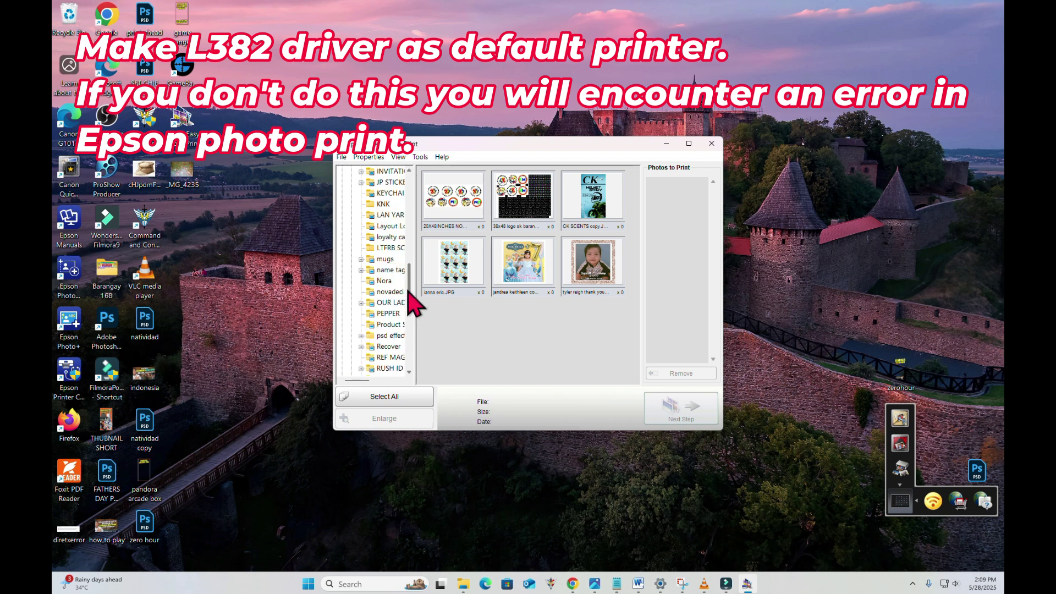
pyautogui.moveTo(411, 301); pyautogui.dragTo(408, 189)
pyautogui.click(359, 174)
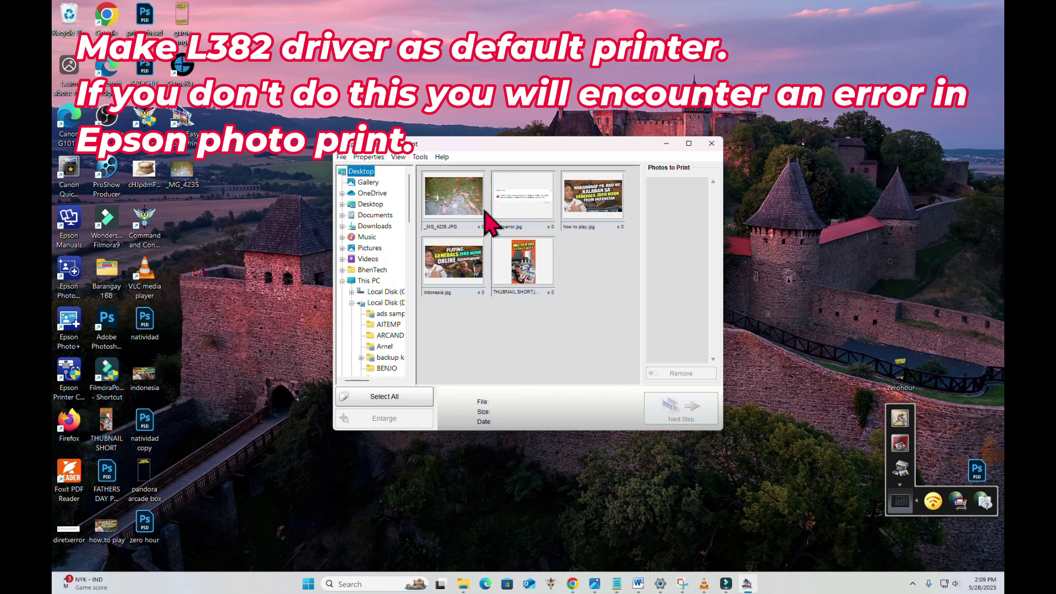
pyautogui.click(472, 203)
pyautogui.click(683, 414)
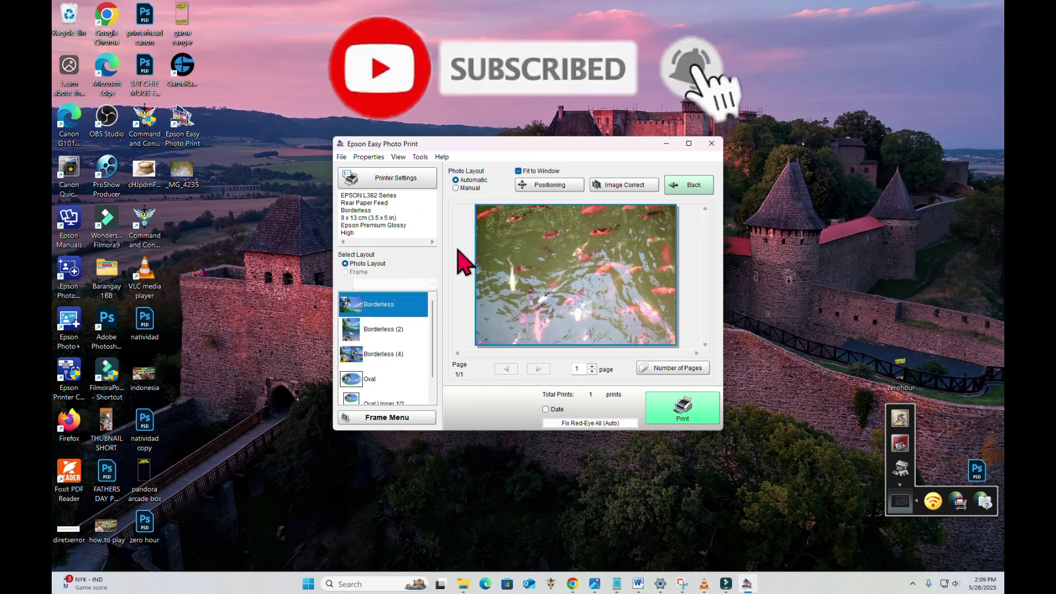
# - Set the printer paper size to A4 210 x 297 mm for the borderless layout
pyautogui.click(407, 181)
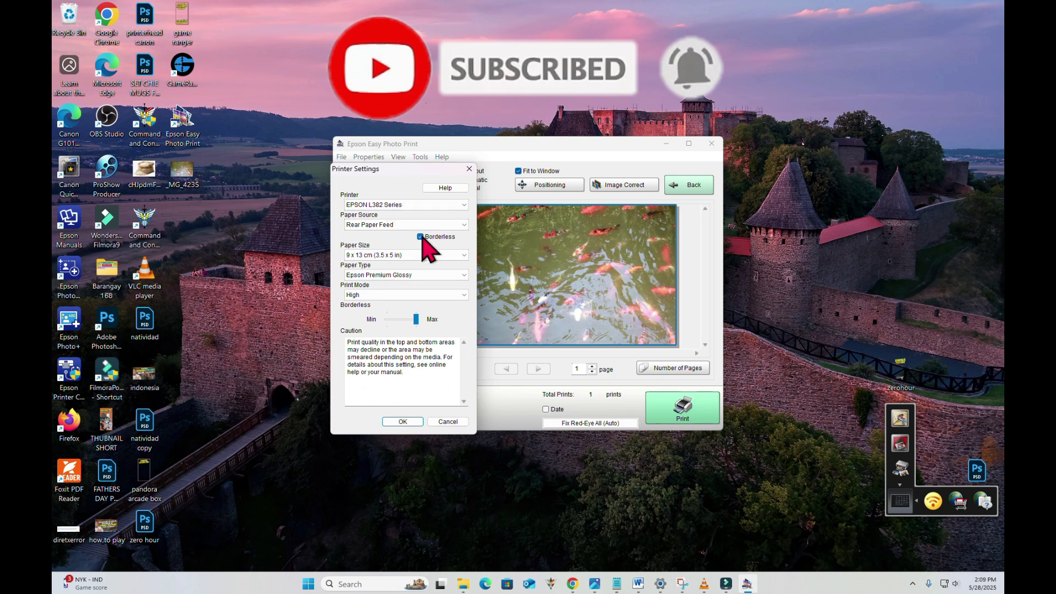
pyautogui.click(413, 256)
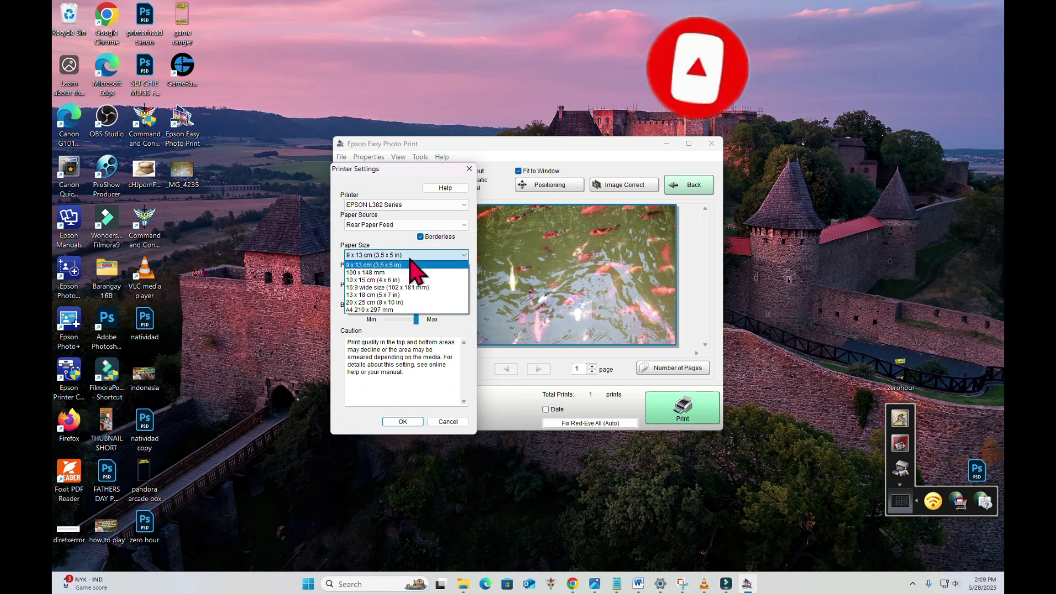
pyautogui.click(376, 314)
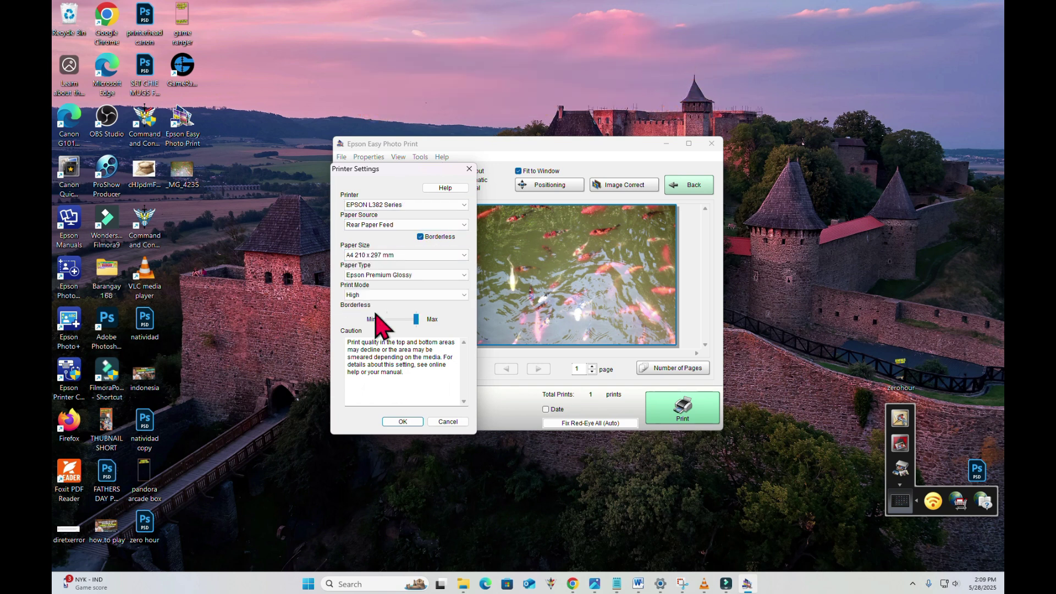
pyautogui.click(403, 422)
pyautogui.click(562, 332)
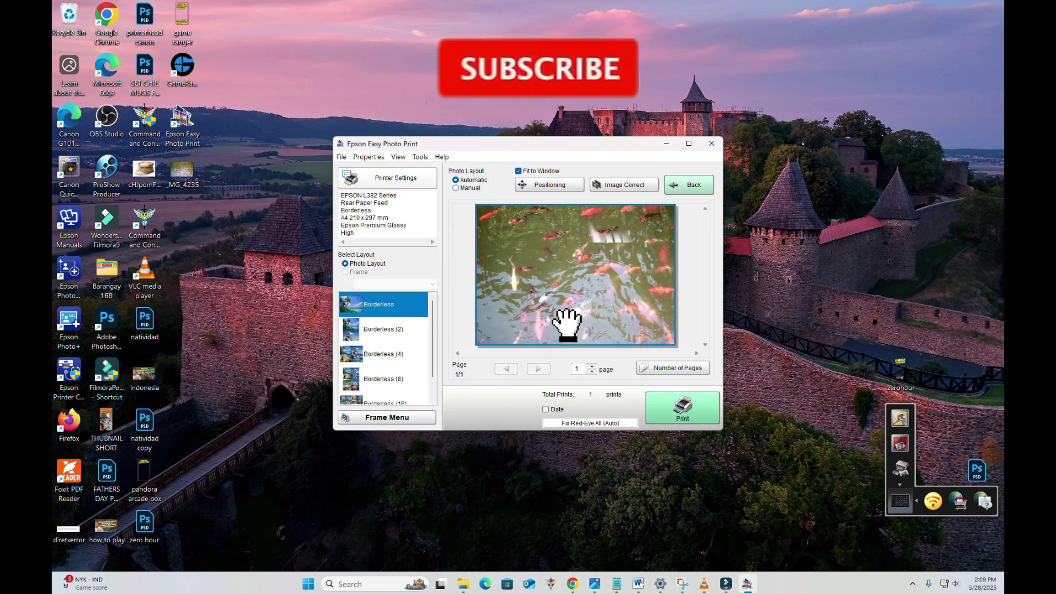